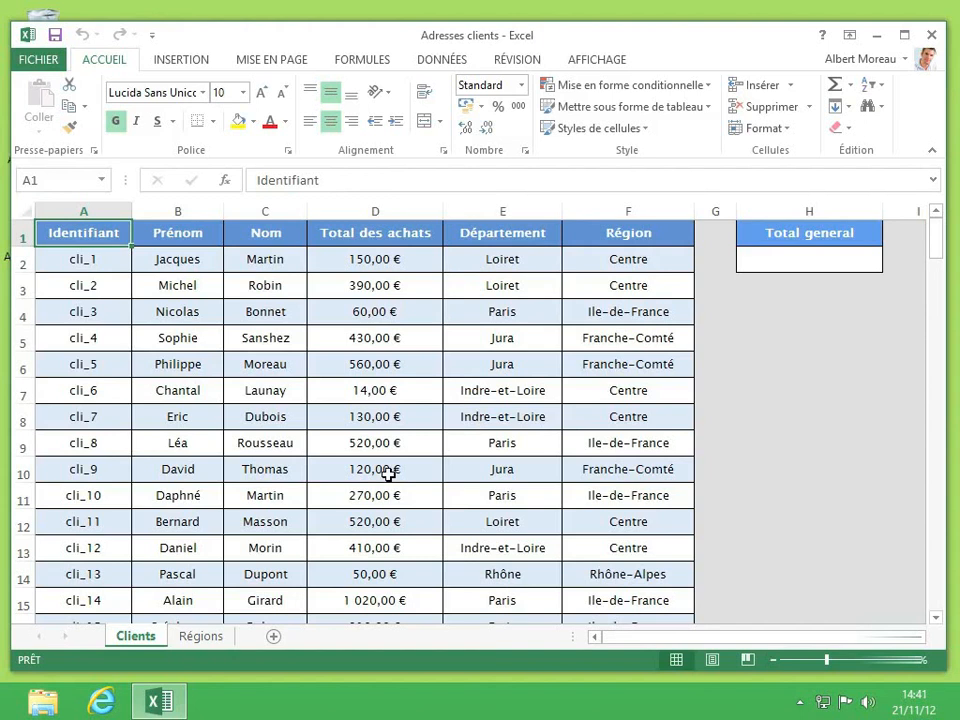
Start a workbook-wide defined name departement from the department cells B2:B97 on the Régions sheet
{"action": "left_click", "coordinate": [188, 637]}
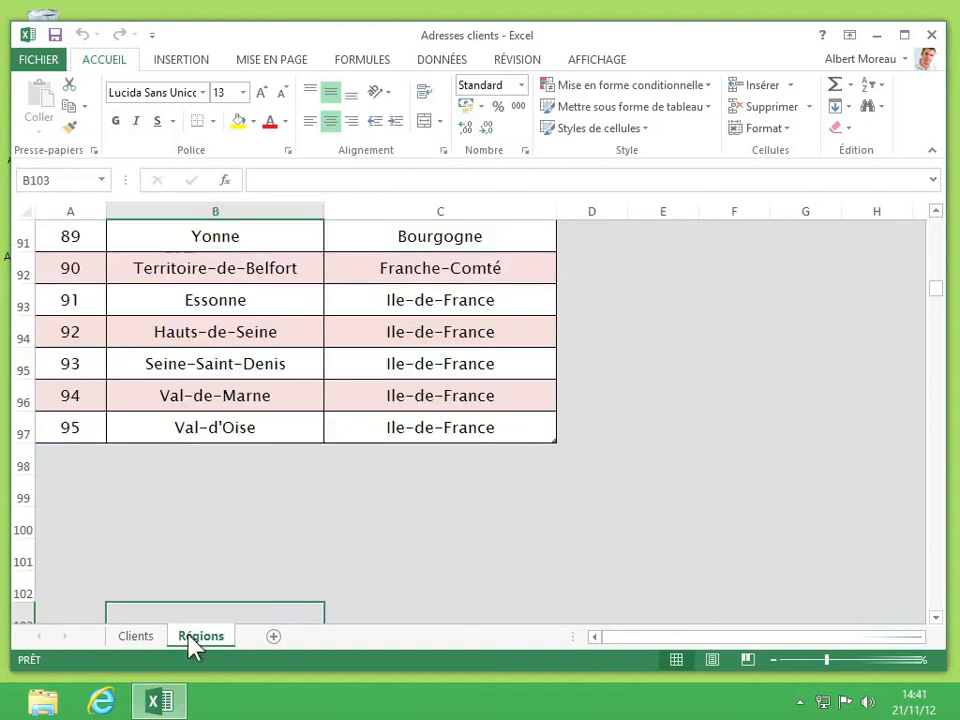
{"action": "left_click", "coordinate": [228, 430]}
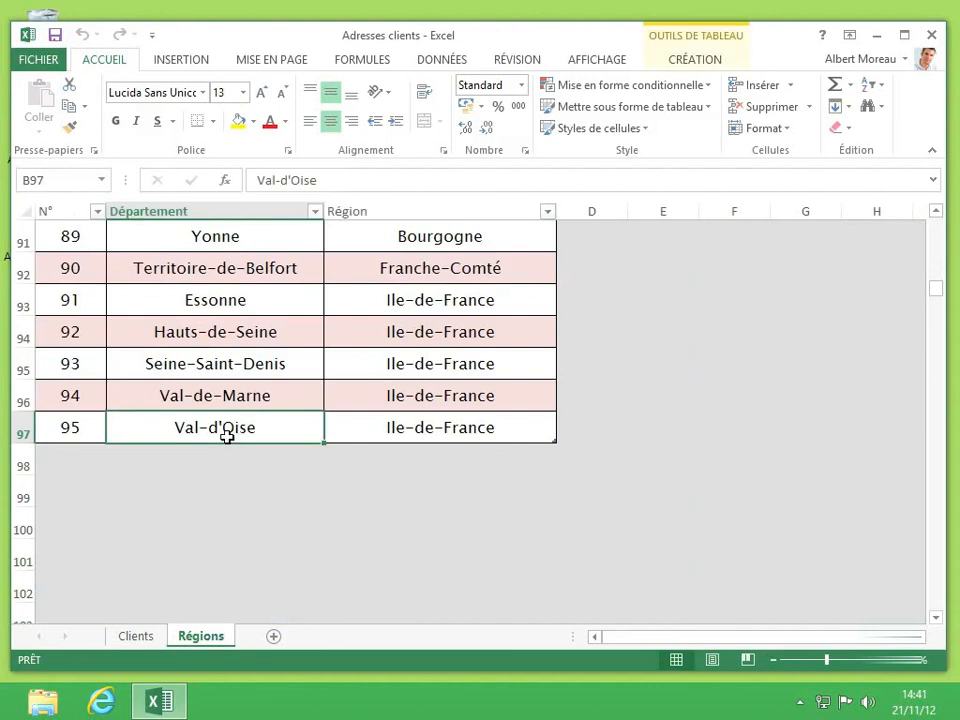
{"action": "scroll", "coordinate": [226, 430], "scroll_direction": "up", "scroll_amount": 20}
{"action": "scroll", "coordinate": [226, 430], "scroll_direction": "up", "scroll_amount": 4}
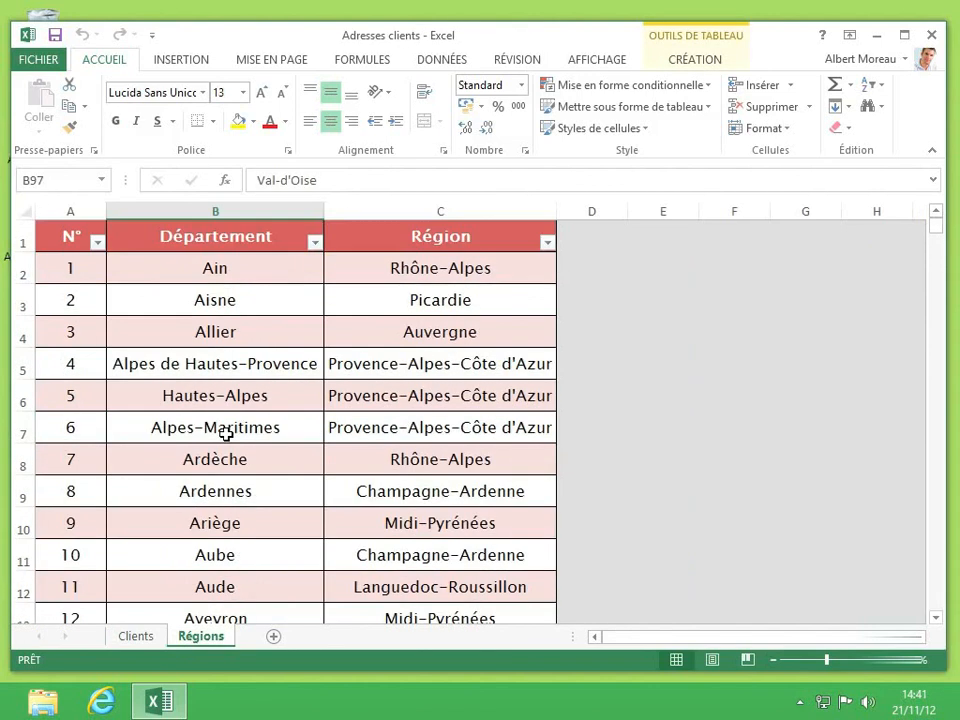
{"action": "left_click", "coordinate": [236, 274]}
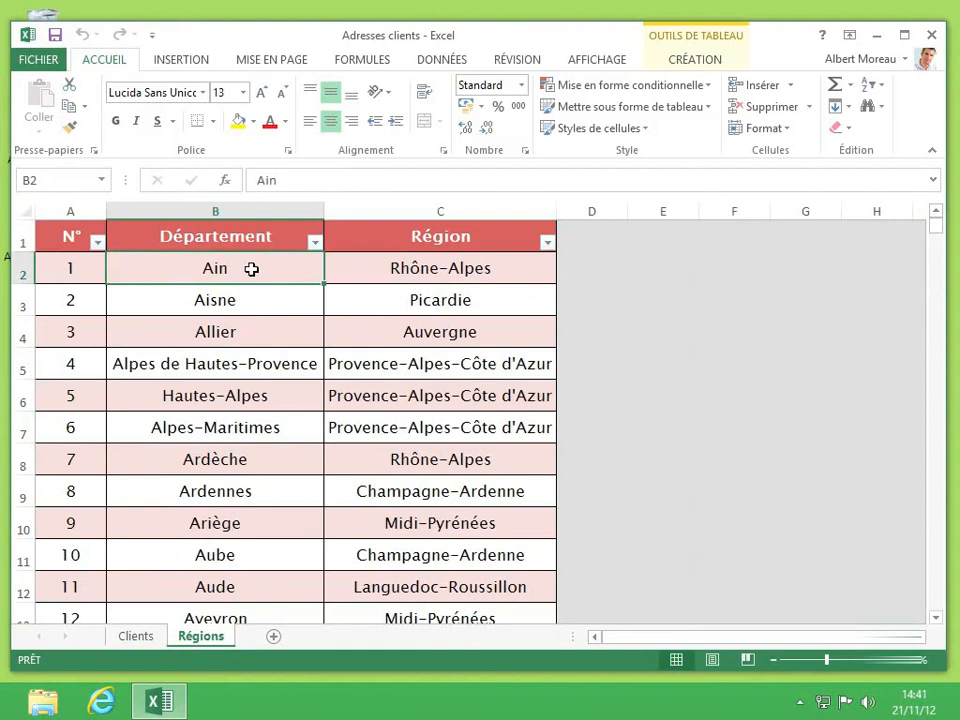
{"action": "left_click_drag", "start_coordinate": [251, 269], "coordinate": [178, 543]}
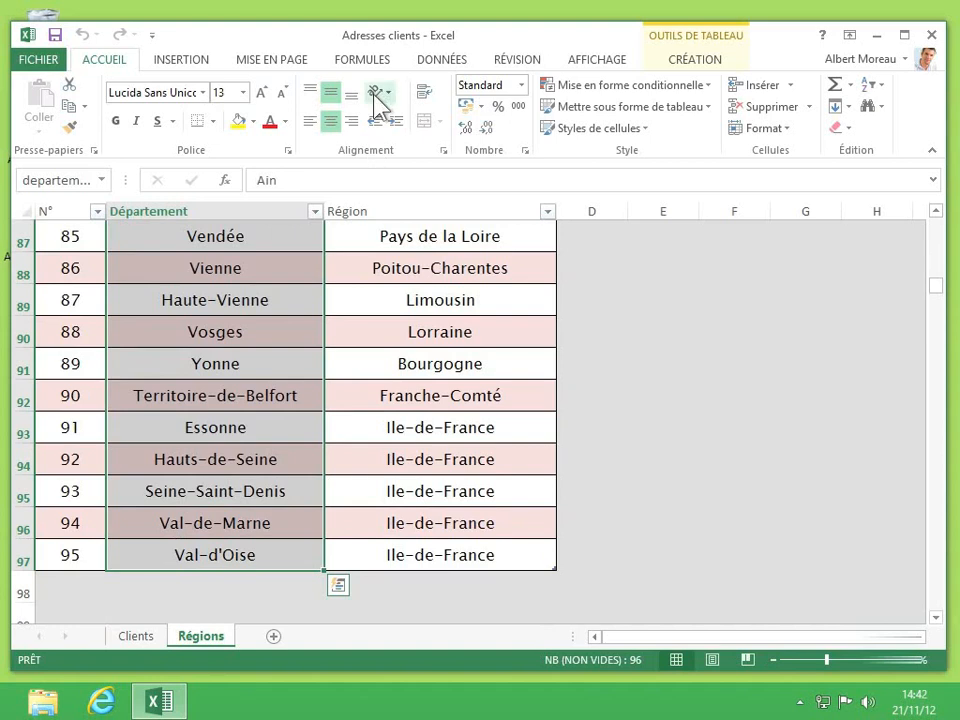
{"action": "left_click", "coordinate": [362, 62]}
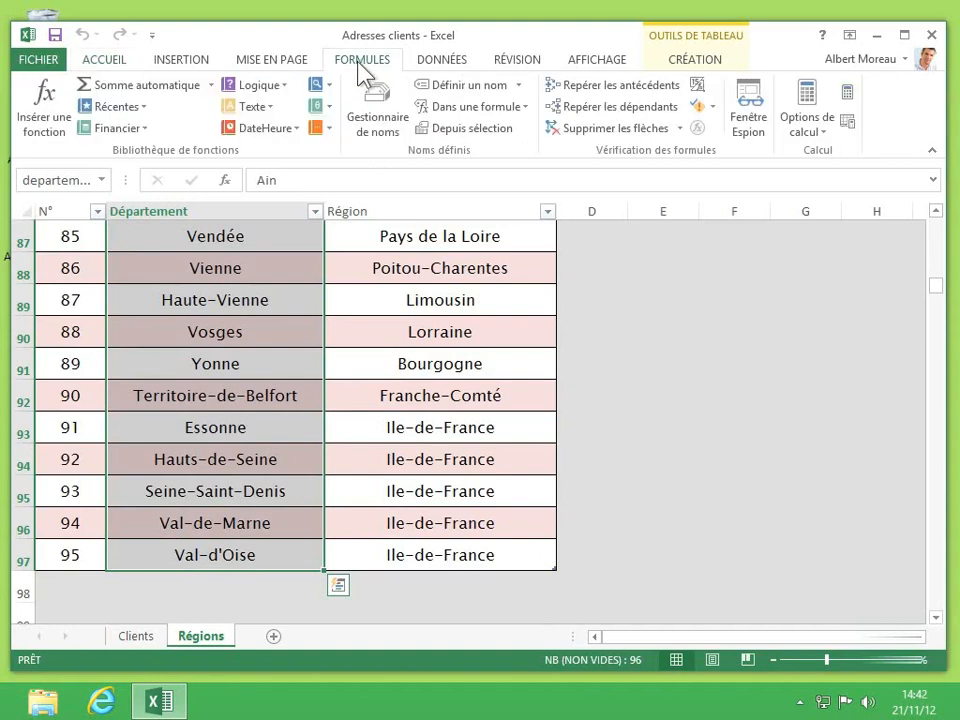
{"action": "left_click", "coordinate": [474, 88]}
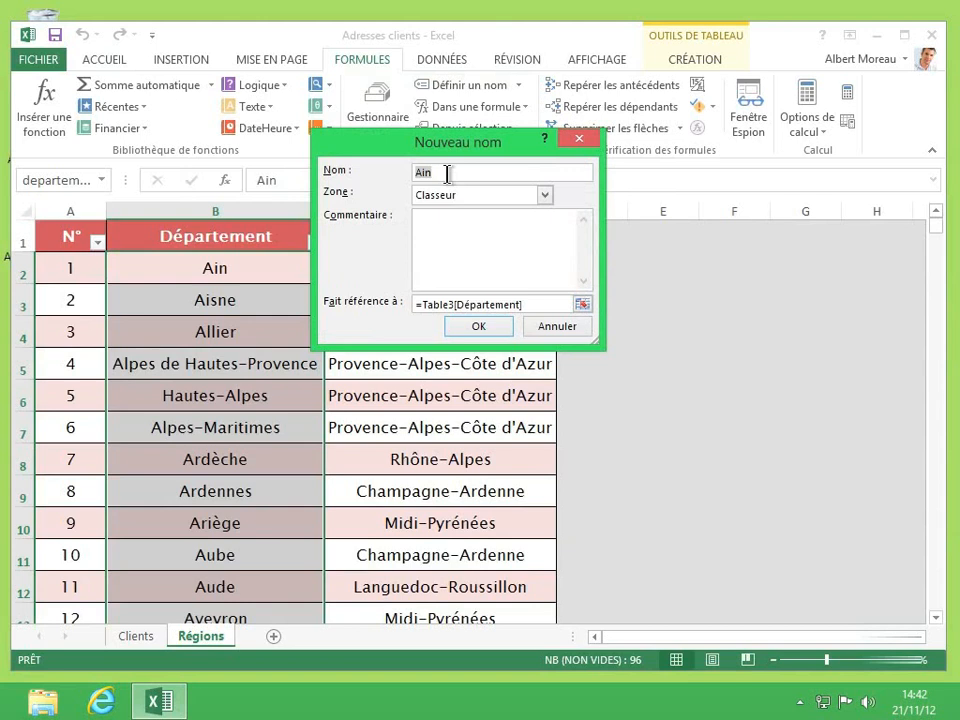
{"action": "type", "text": "departement"}
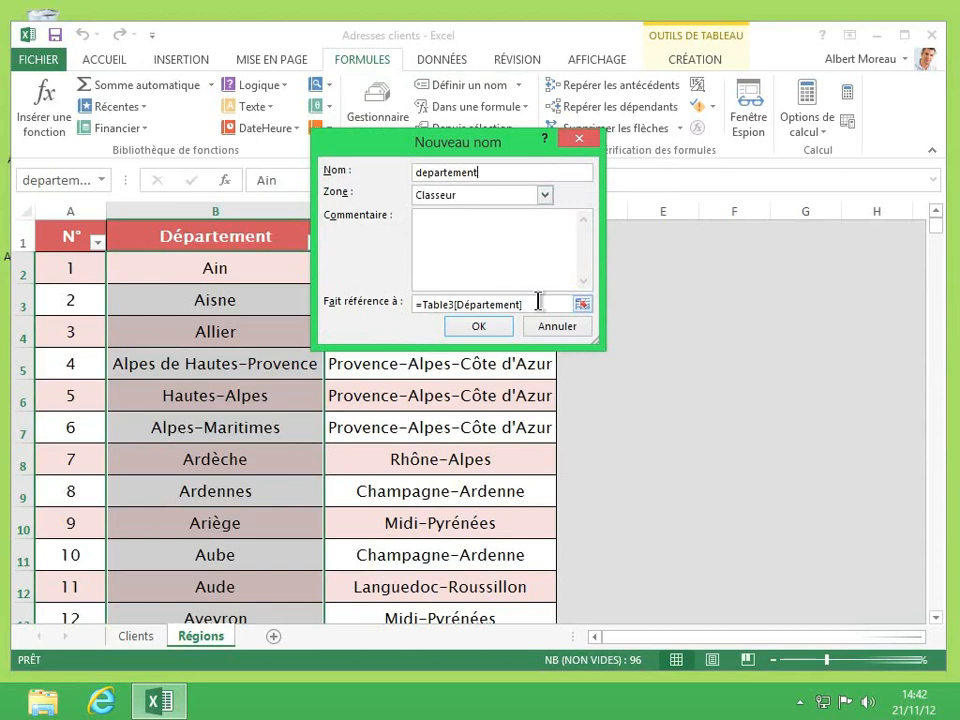
Replace the new name's table reference with the absolute range =Régions!$B$2:$B$97 and create the name
{"action": "left_click_drag", "start_coordinate": [538, 301], "coordinate": [422, 305]}
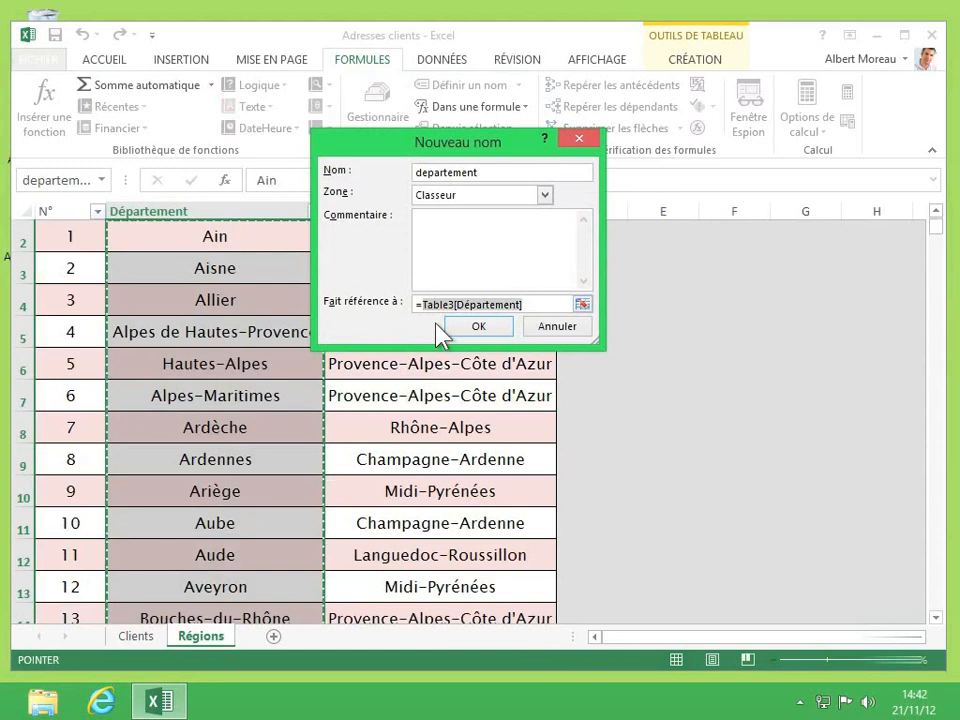
{"action": "type", "text": "Régions!"}
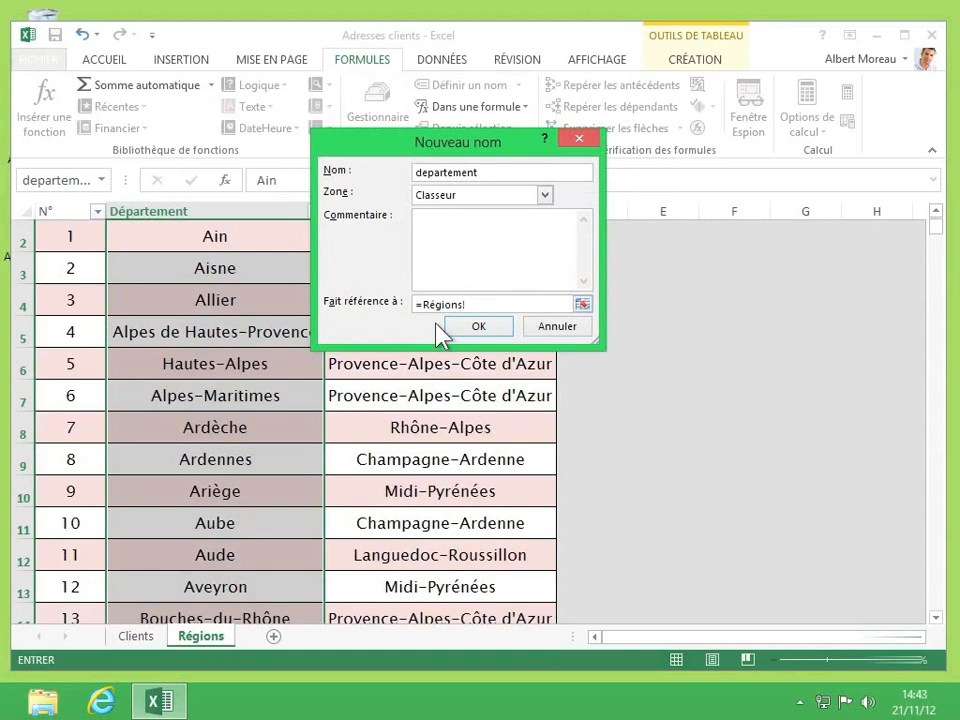
{"action": "type", "text": "B2:B97"}
{"action": "left_click", "coordinate": [490, 305]}
{"action": "key", "text": "F4"}
{"action": "left_click", "coordinate": [472, 305]}
{"action": "type", "text": "$"}
{"action": "left_click", "coordinate": [468, 305]}
{"action": "type", "text": "$"}
{"action": "left_click", "coordinate": [491, 330]}
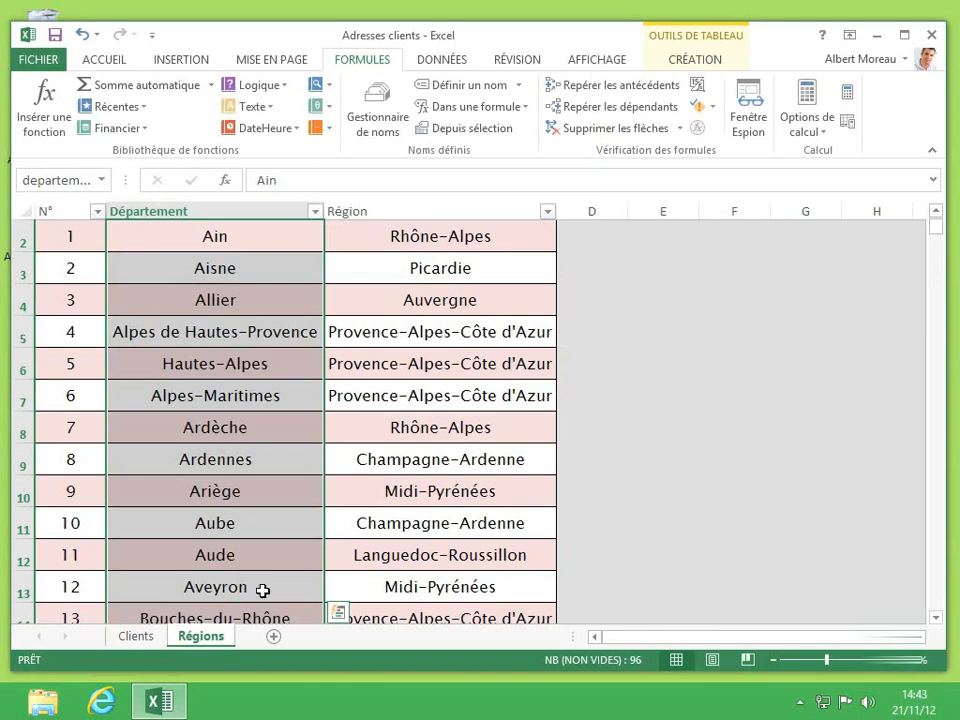
Define the name achat for the purchase totals D2:D21 on the Clients sheet and review the workbook's defined names
{"action": "left_click", "coordinate": [137, 637]}
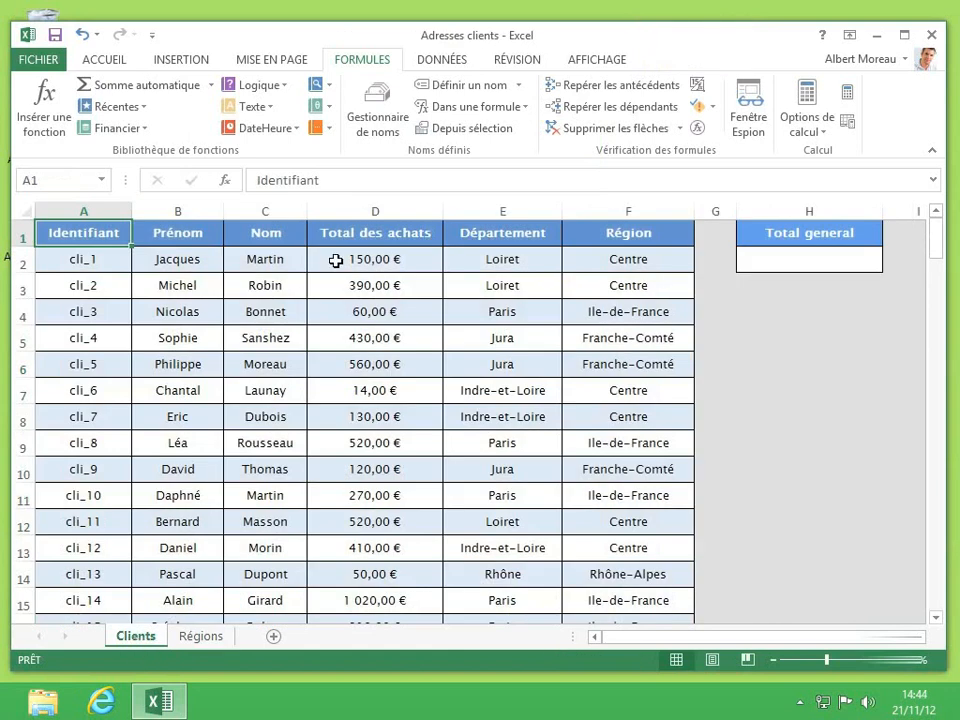
{"action": "left_click_drag", "start_coordinate": [335, 260], "coordinate": [378, 578]}
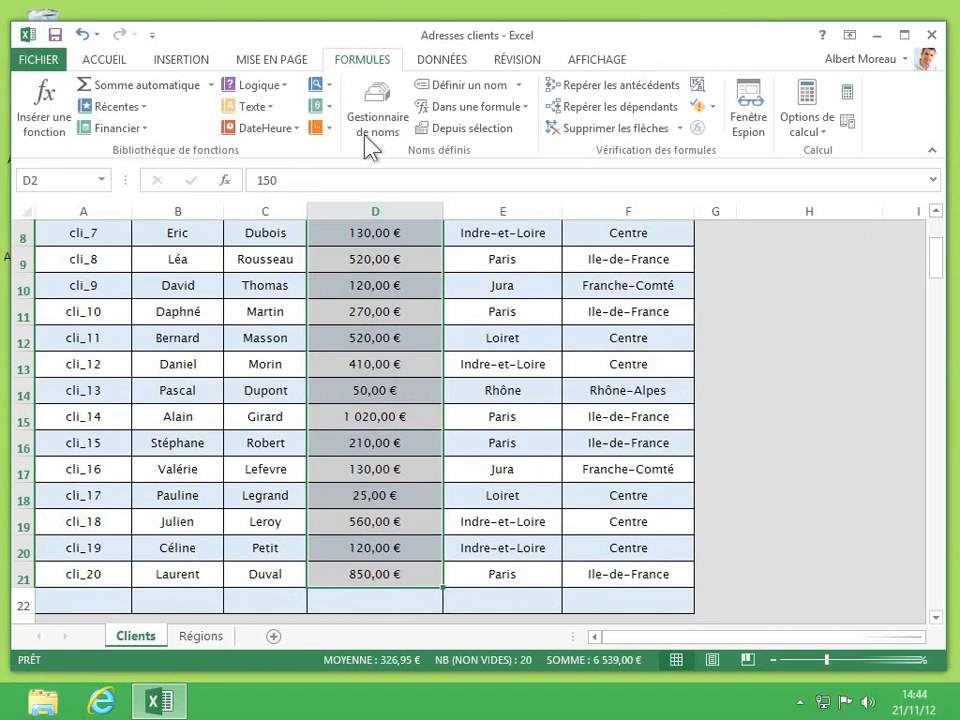
{"action": "left_click", "coordinate": [478, 96]}
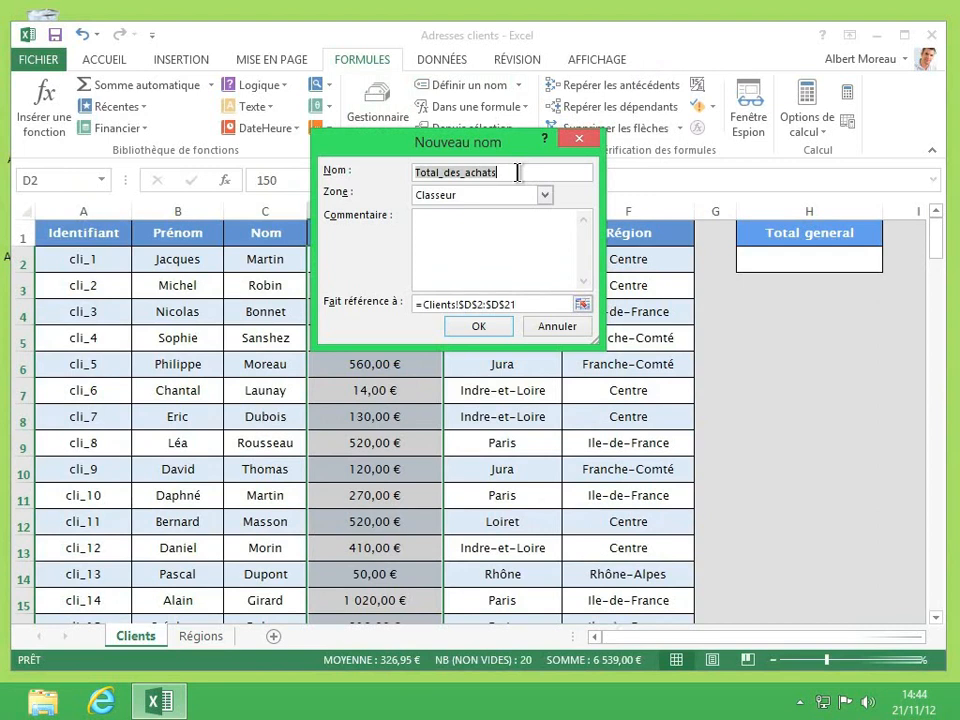
{"action": "type", "text": "achat"}
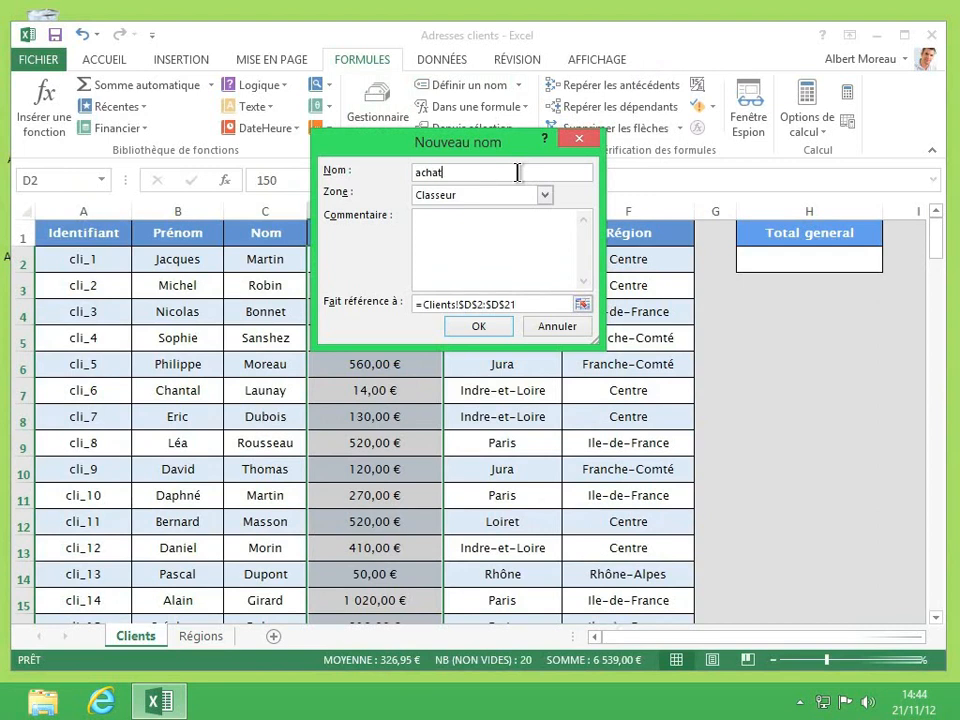
{"action": "left_click", "coordinate": [477, 329]}
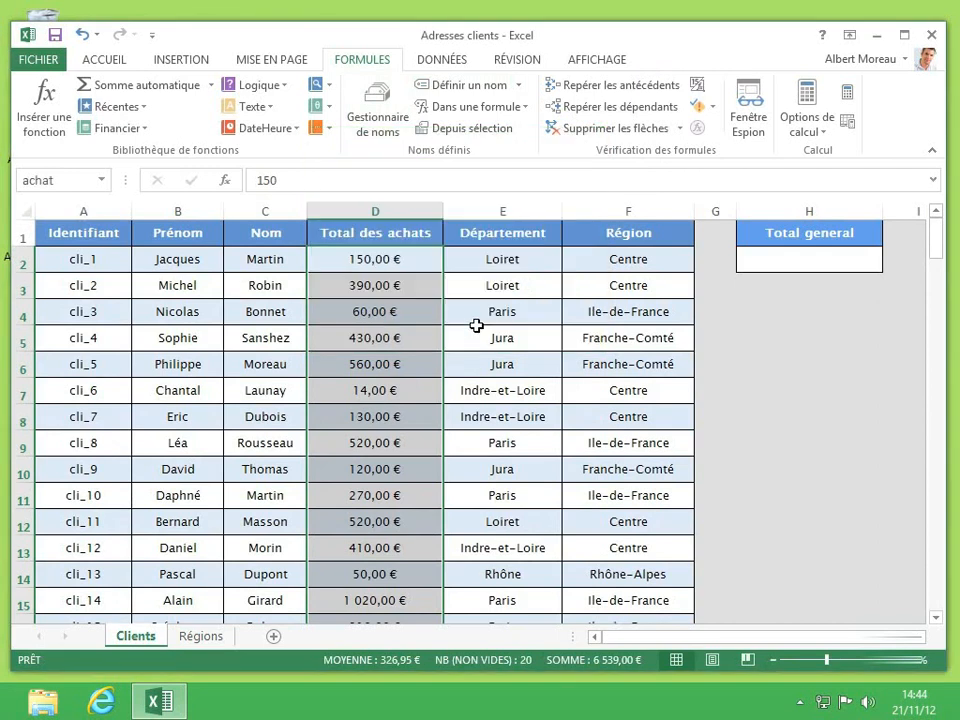
{"action": "left_click", "coordinate": [398, 130]}
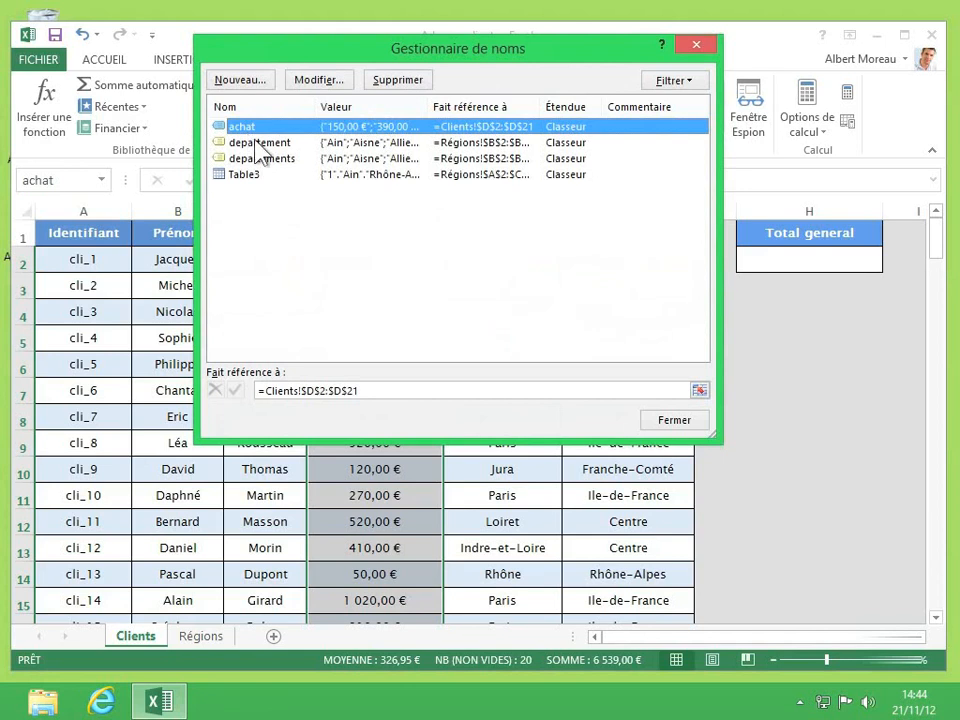
{"action": "left_click", "coordinate": [674, 421]}
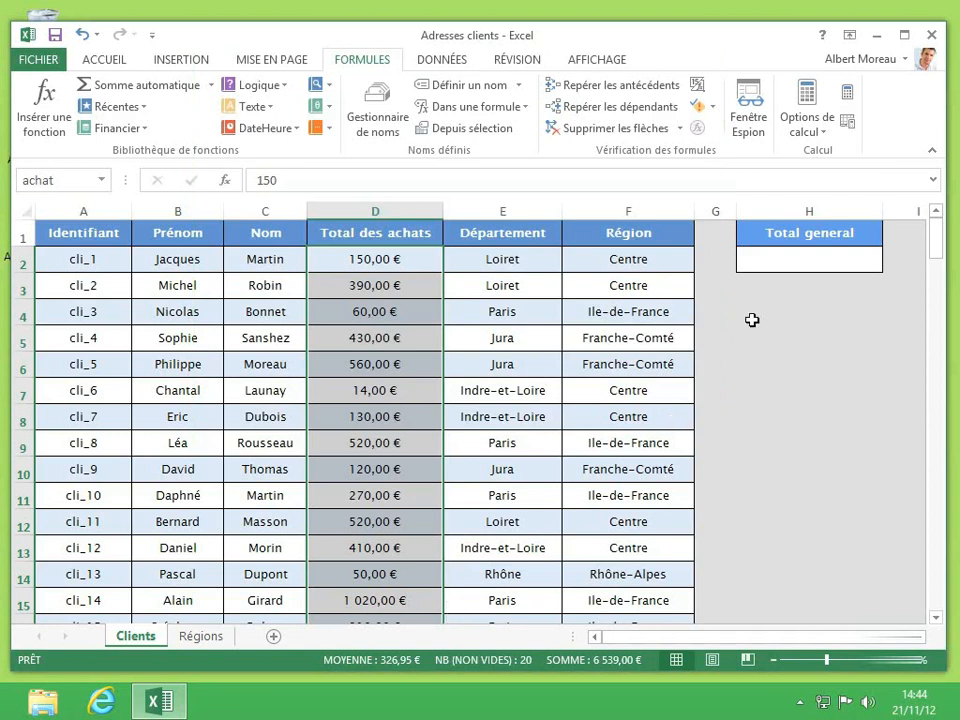
Enter the formula =somme(achat) in cell H2 under Total general
{"action": "left_click", "coordinate": [786, 261]}
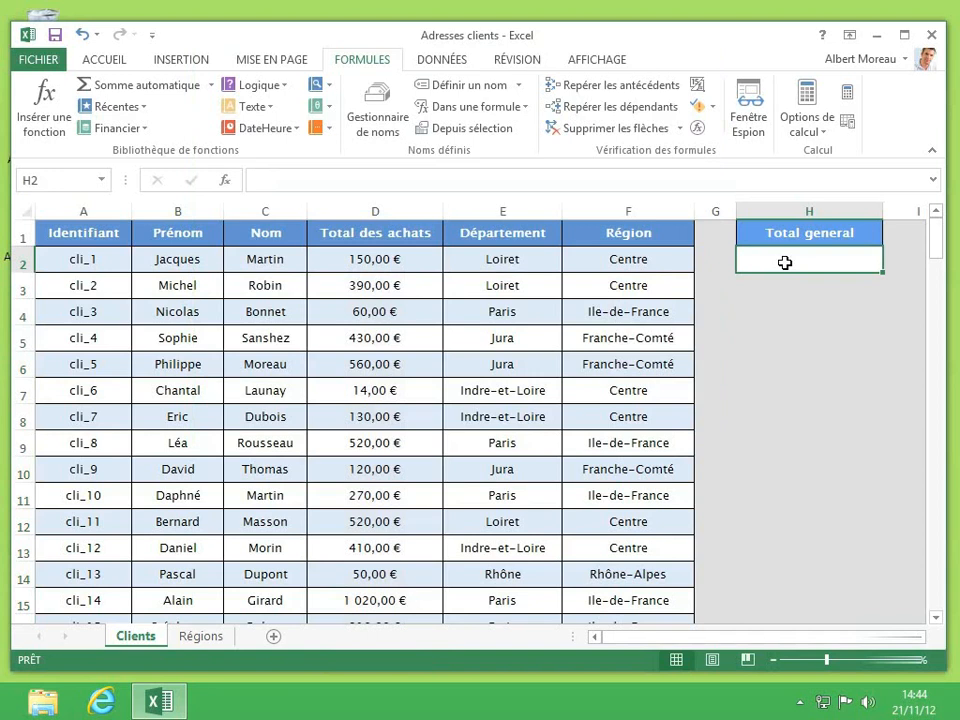
{"action": "type", "text": "=somm"}
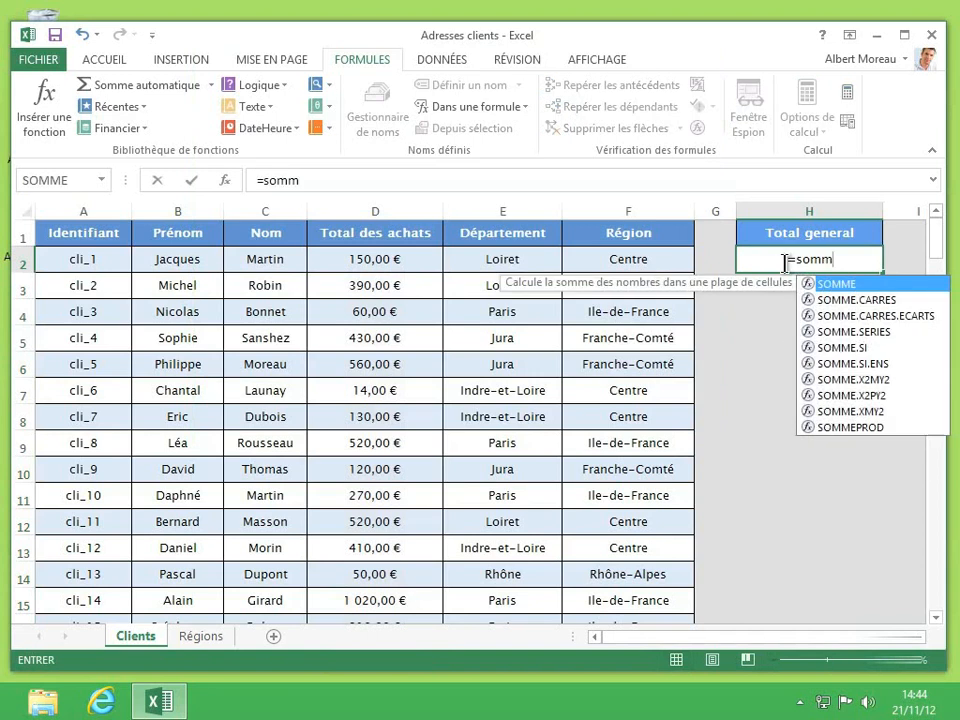
{"action": "type", "text": "e("}
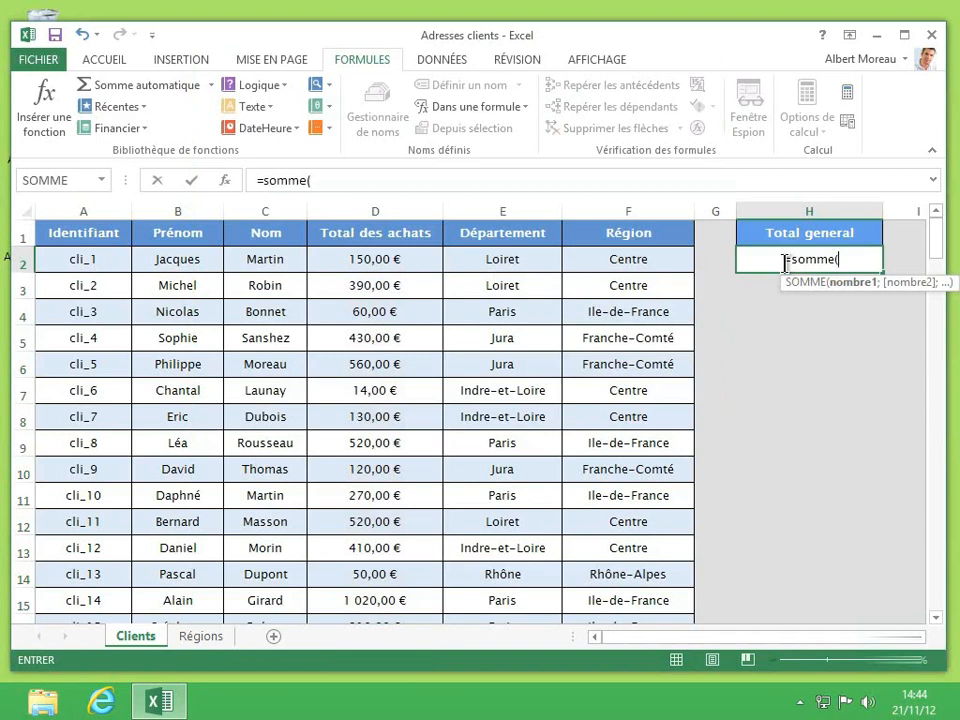
{"action": "type", "text": "achat"}
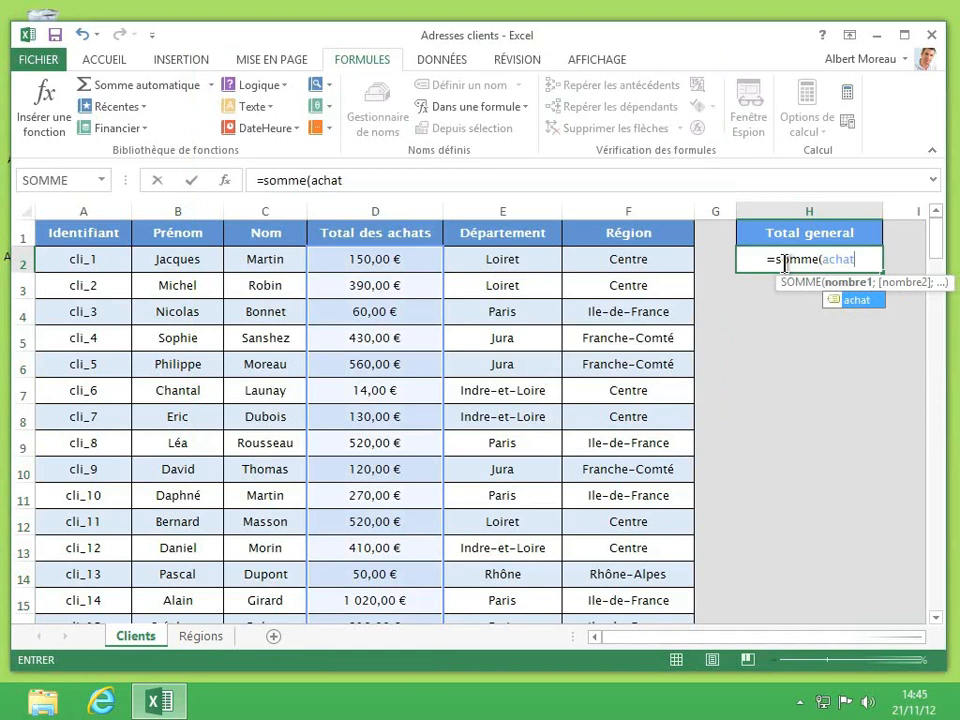
{"action": "type", "text": ")"}
{"action": "key", "text": "Return"}
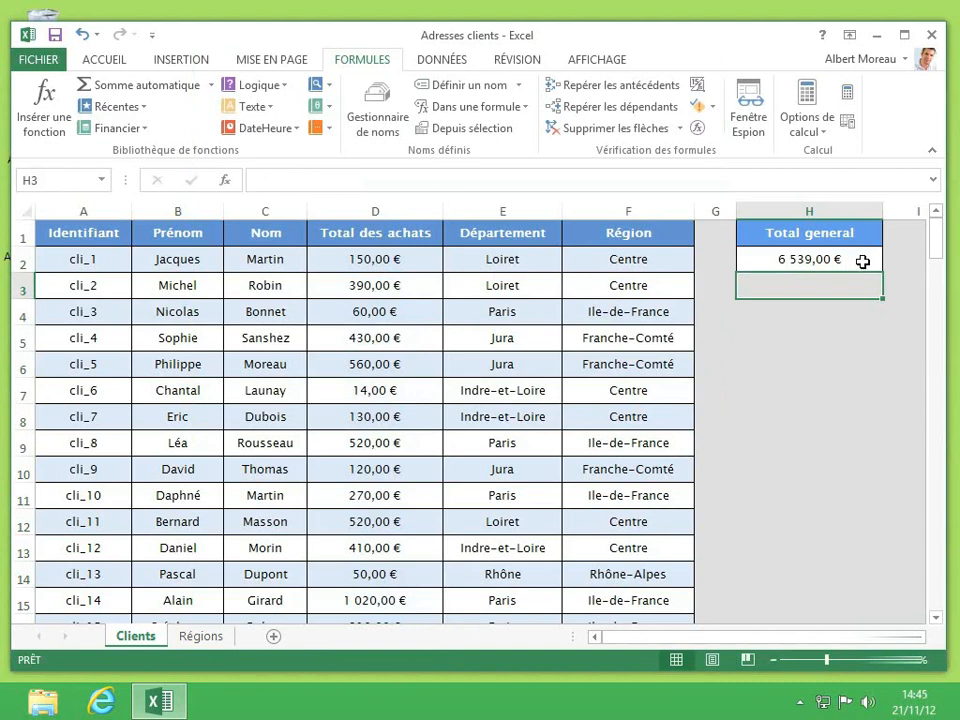
Inspect the formula in H2 and the cells that the name achat refers to
{"action": "left_click", "coordinate": [862, 261]}
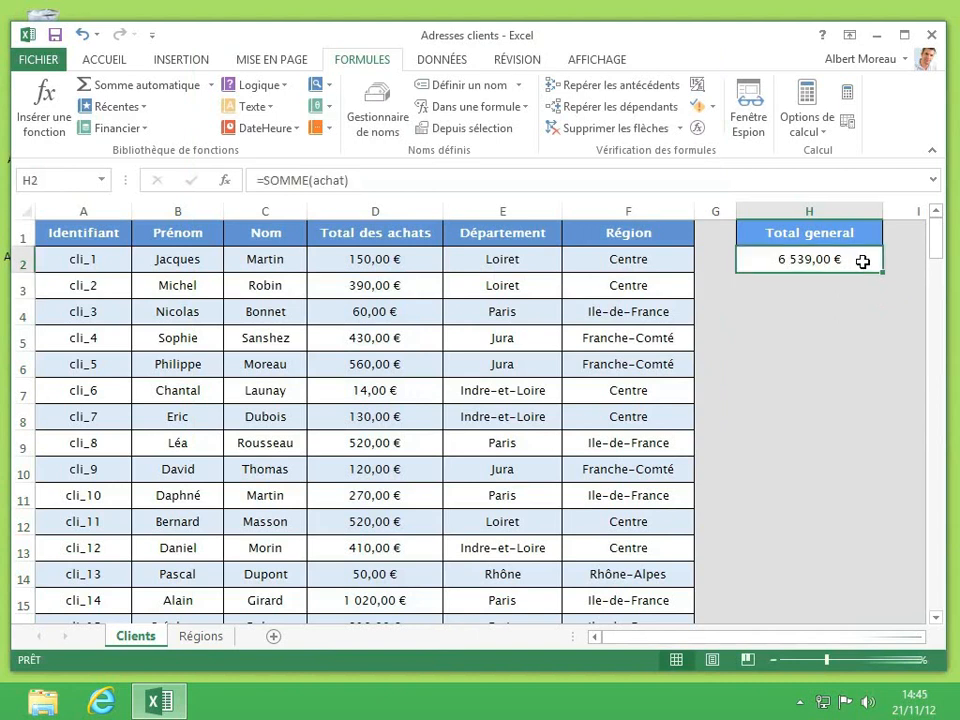
{"action": "left_click", "coordinate": [335, 180]}
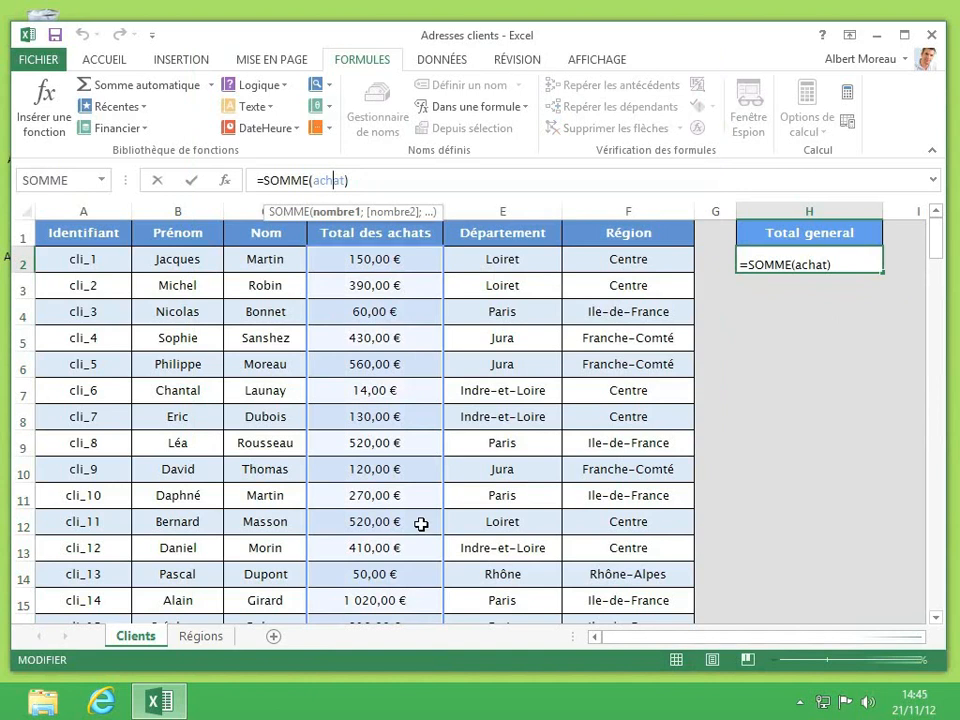
{"action": "key", "text": "ctrl+Return"}
Apply data validation to the empty Département cell E22, allowing a Liste with the source =departement
{"action": "scroll", "coordinate": [421, 524], "scroll_direction": "down", "scroll_amount": 3}
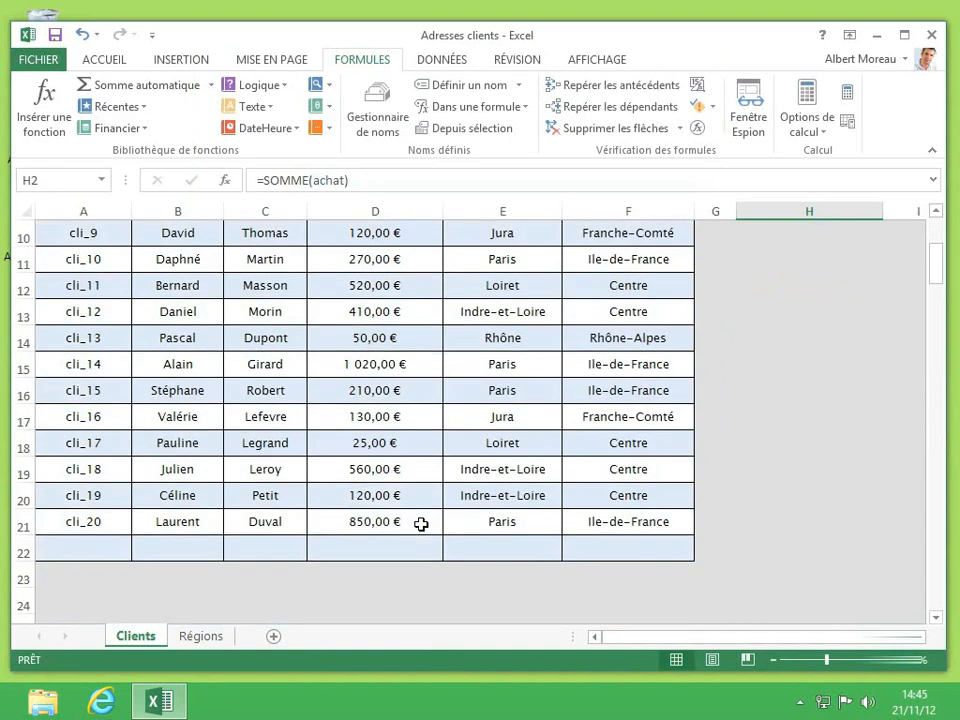
{"action": "left_click", "coordinate": [500, 545]}
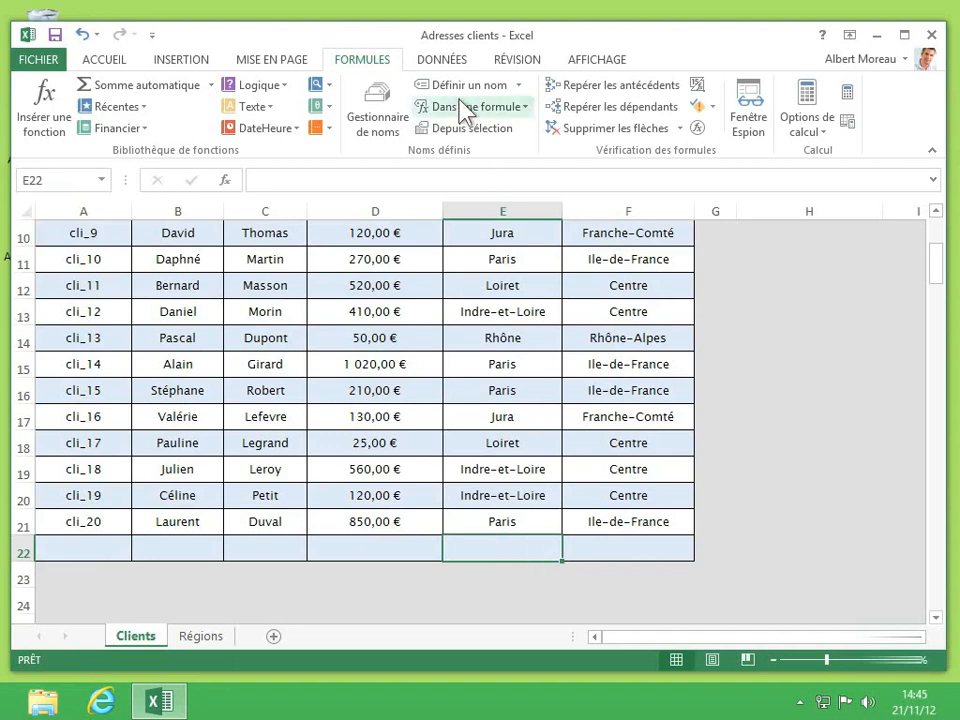
{"action": "left_click", "coordinate": [441, 69]}
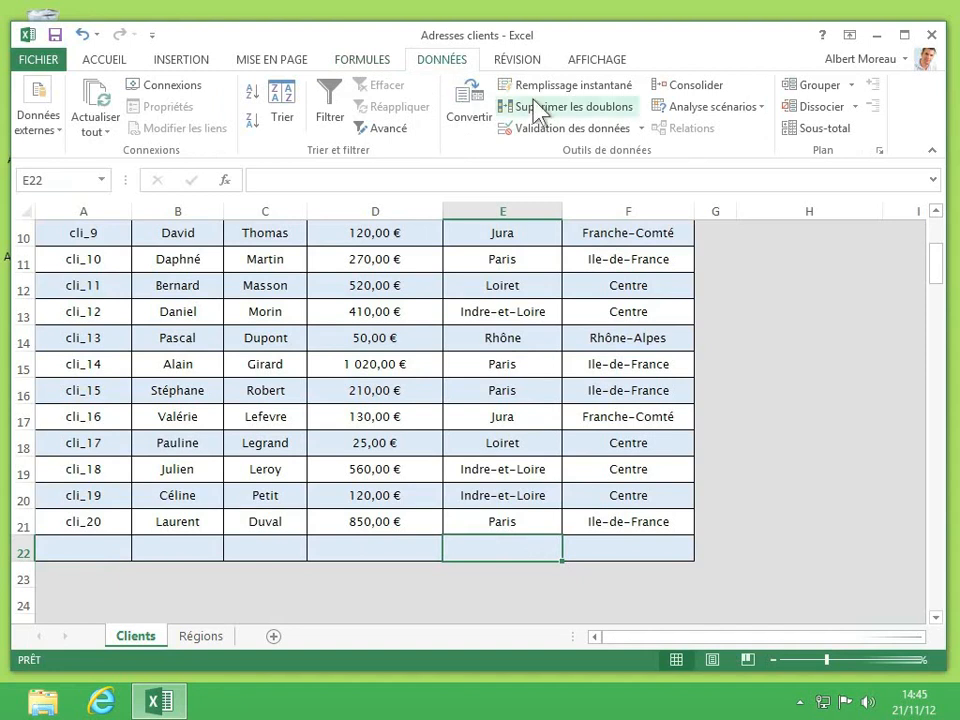
{"action": "left_click", "coordinate": [641, 129]}
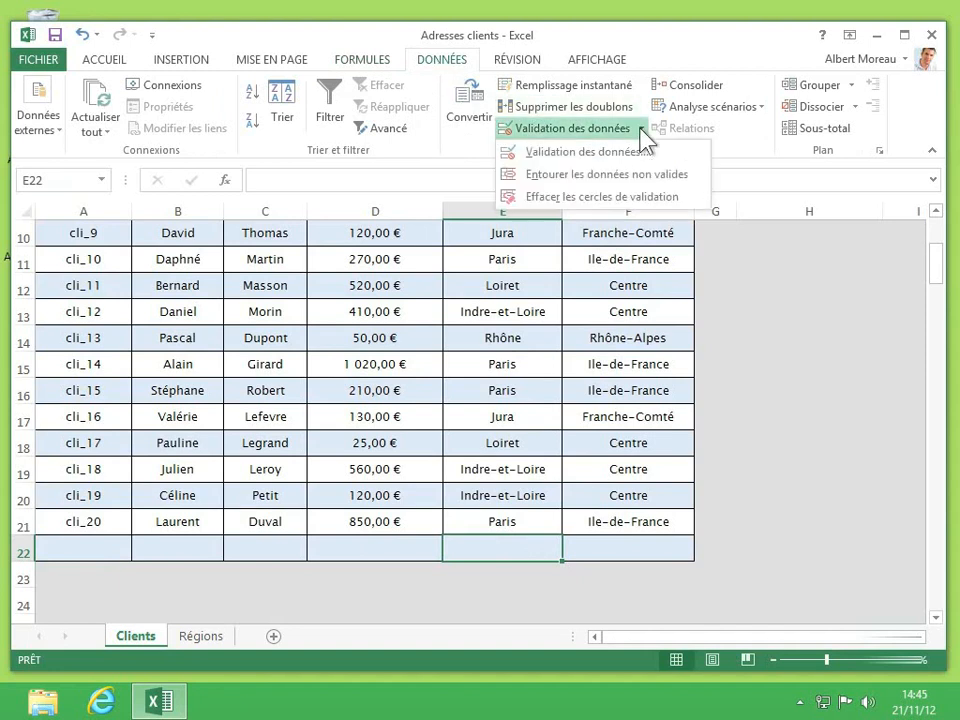
{"action": "left_click", "coordinate": [558, 160]}
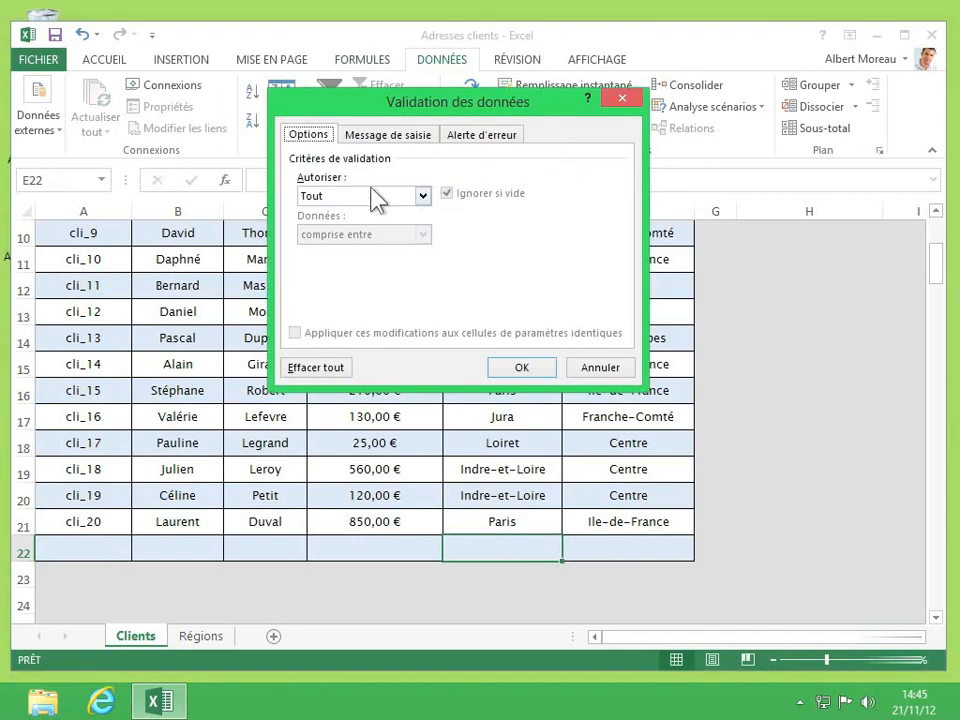
{"action": "left_click", "coordinate": [423, 196]}
{"action": "left_click", "coordinate": [423, 196]}
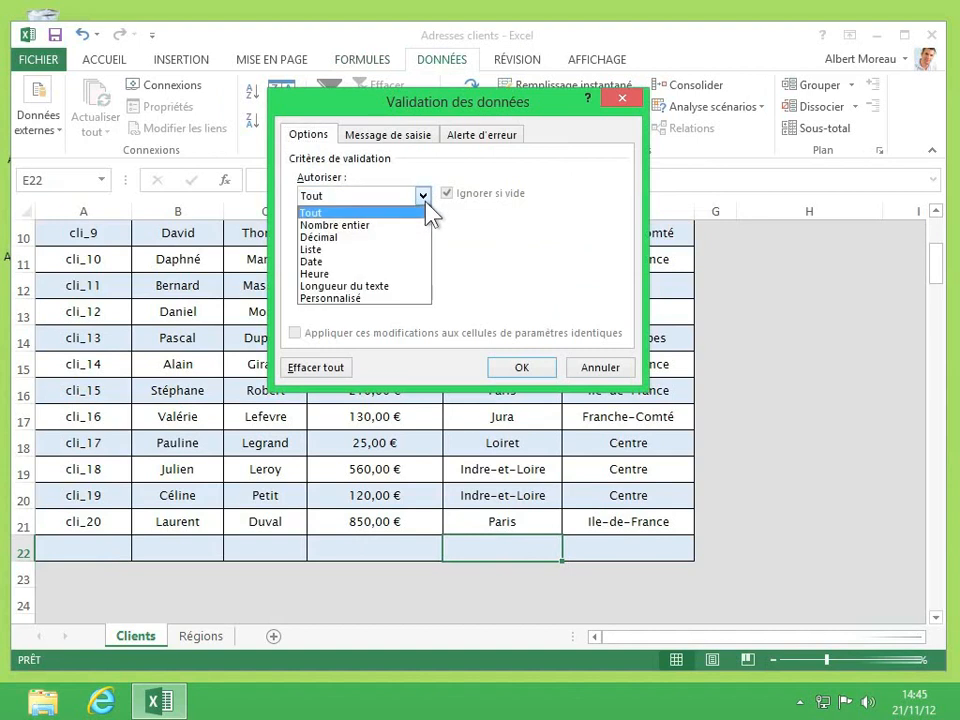
{"action": "left_click", "coordinate": [312, 249]}
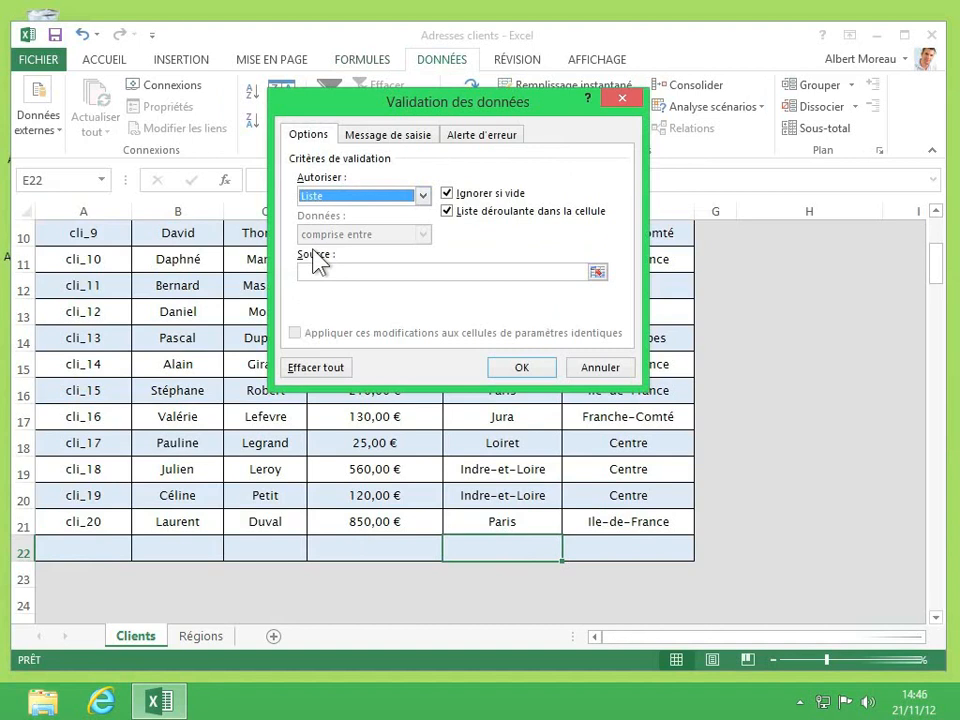
{"action": "left_click", "coordinate": [315, 272]}
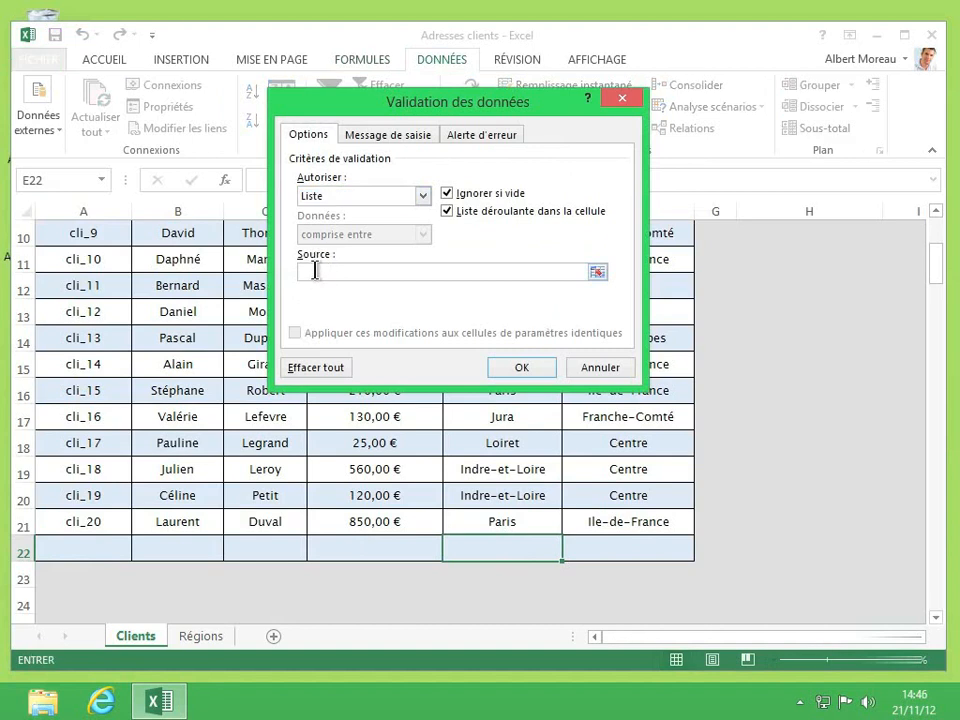
{"action": "type", "text": "="}
{"action": "type", "text": "departement"}
{"action": "left_click", "coordinate": [522, 368]}
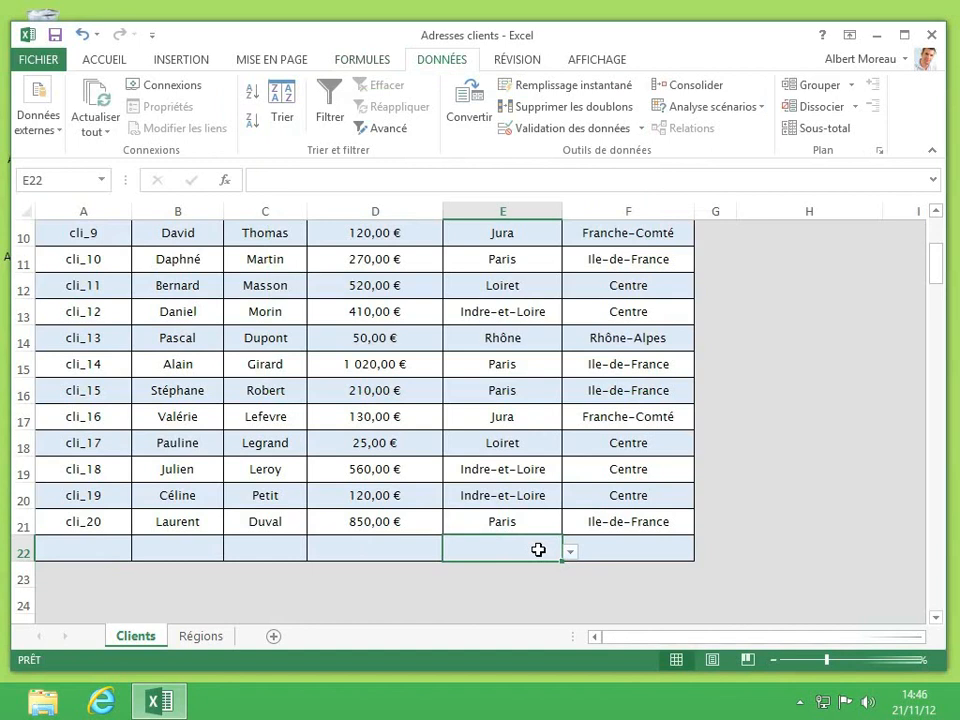
Choose Sarthe from the drop-down list in E22 and select the Région cell F22
{"action": "left_click", "coordinate": [570, 554]}
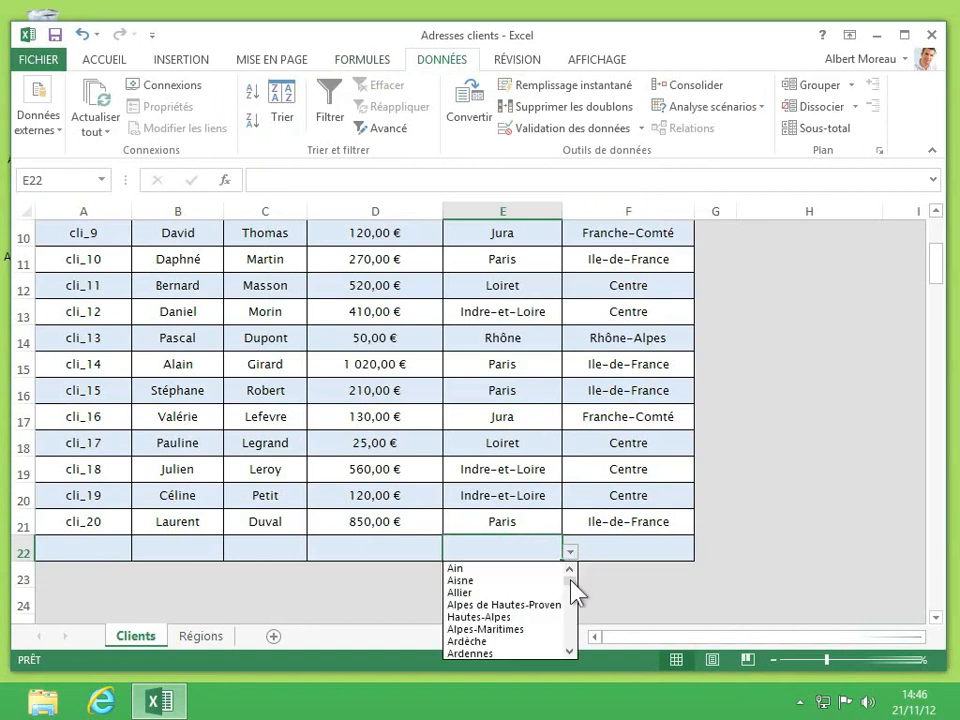
{"action": "left_click_drag", "start_coordinate": [572, 585], "coordinate": [571, 633]}
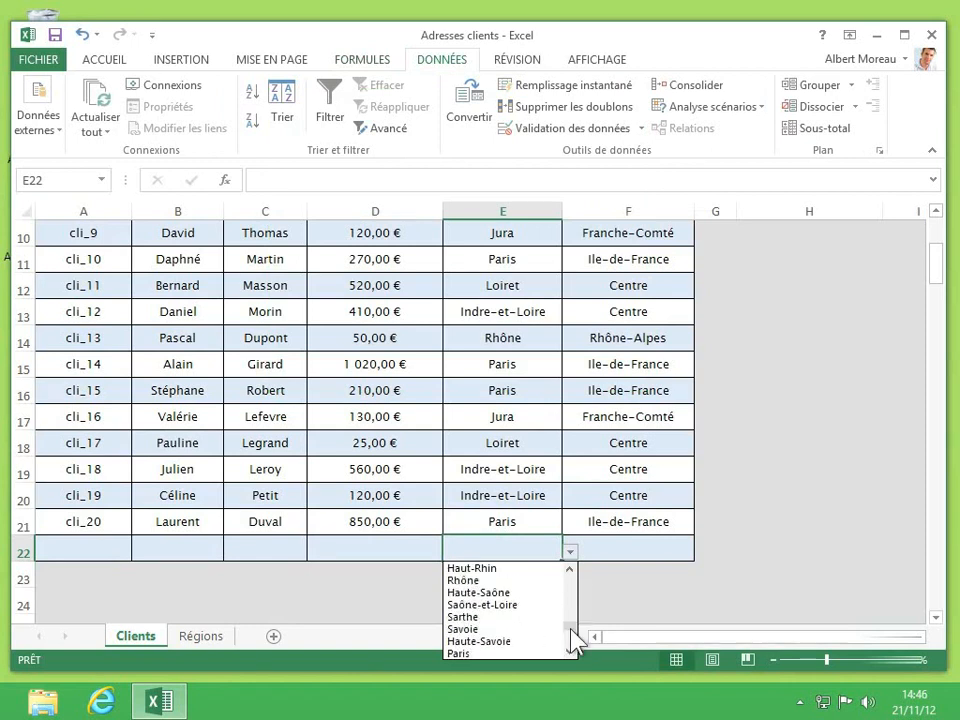
{"action": "left_click", "coordinate": [463, 617]}
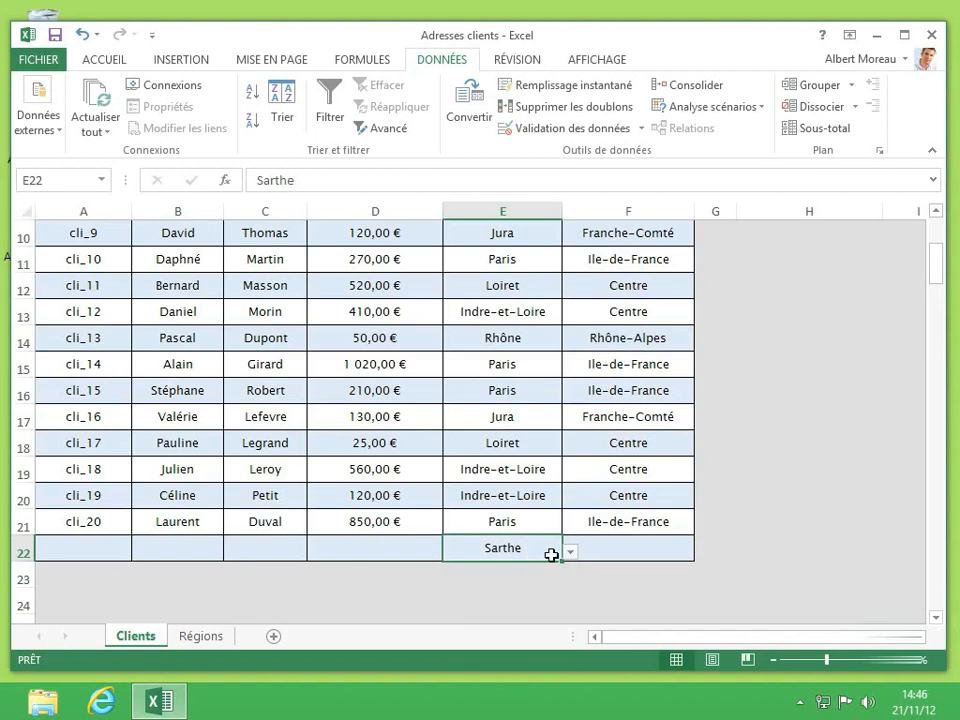
{"action": "left_click", "coordinate": [604, 549]}
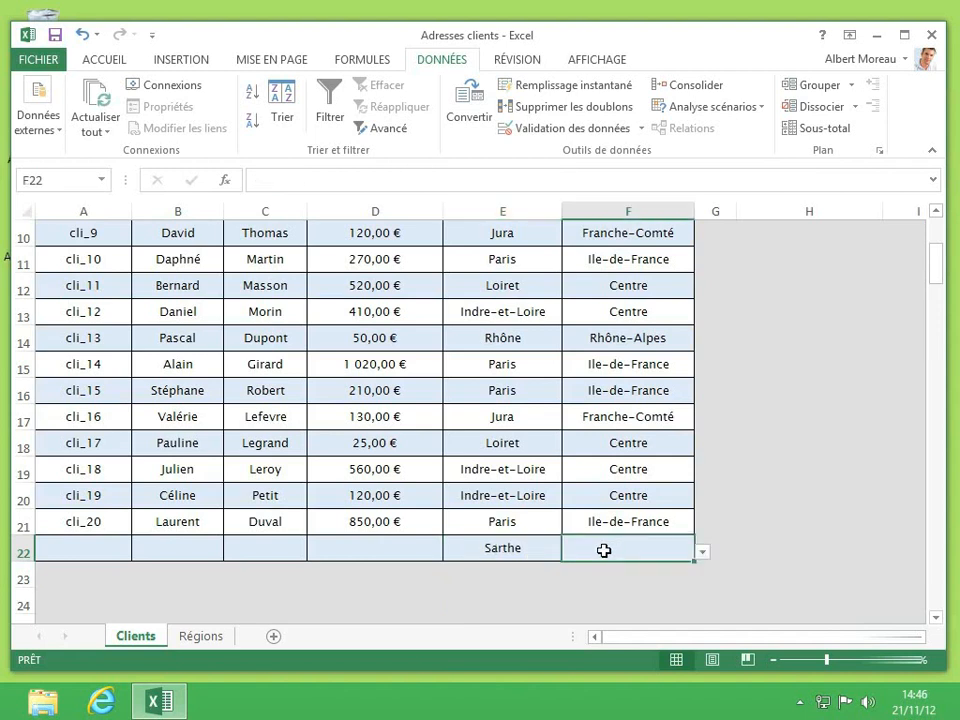